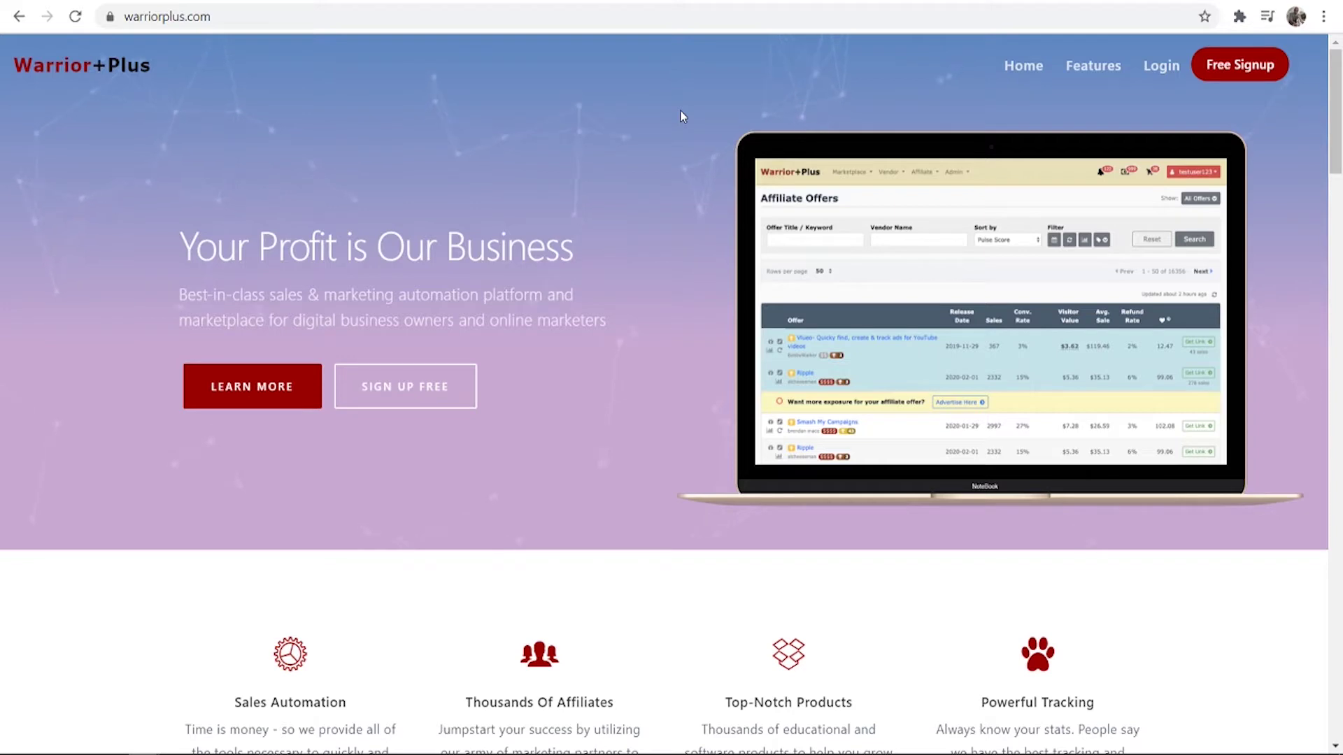
- Go from the warriorplus.com homepage to the Login page
left_click(1154, 80)
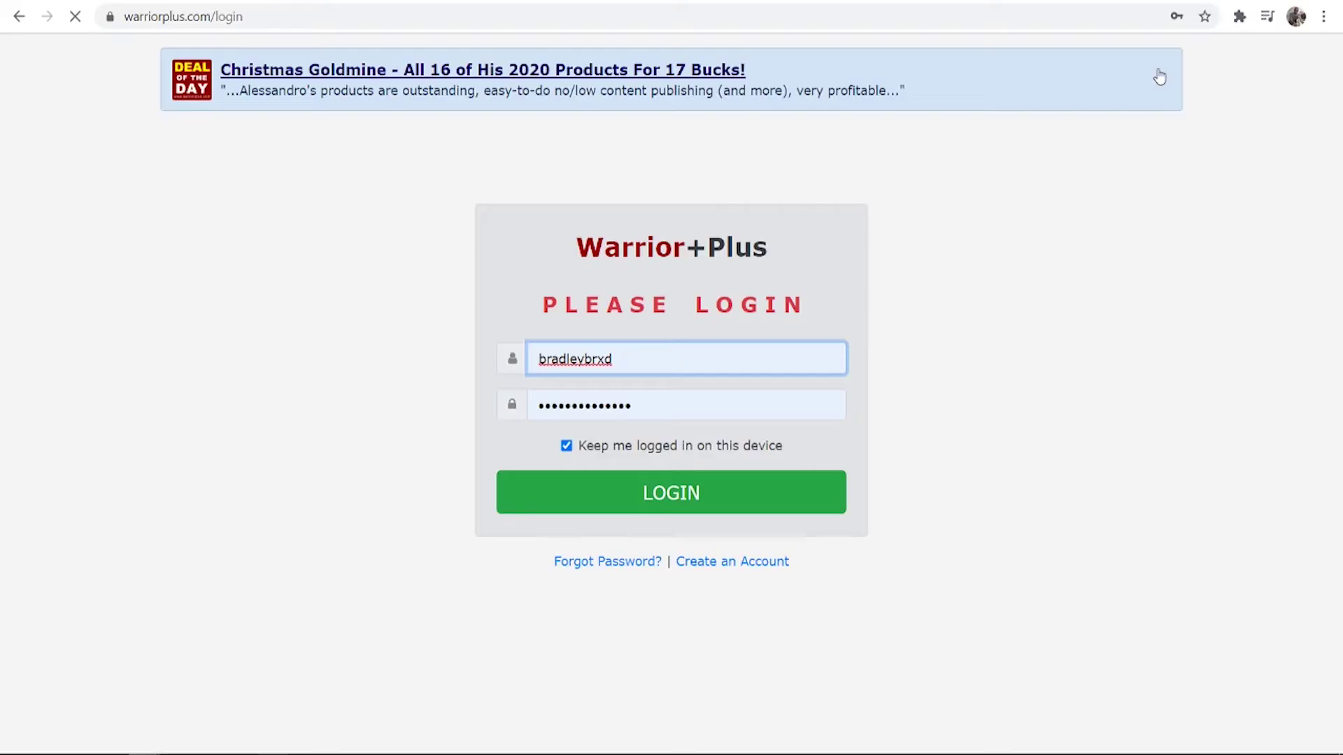
- Sign in with the saved credentials and choose 'my account' from the username menu
left_click(572, 503)
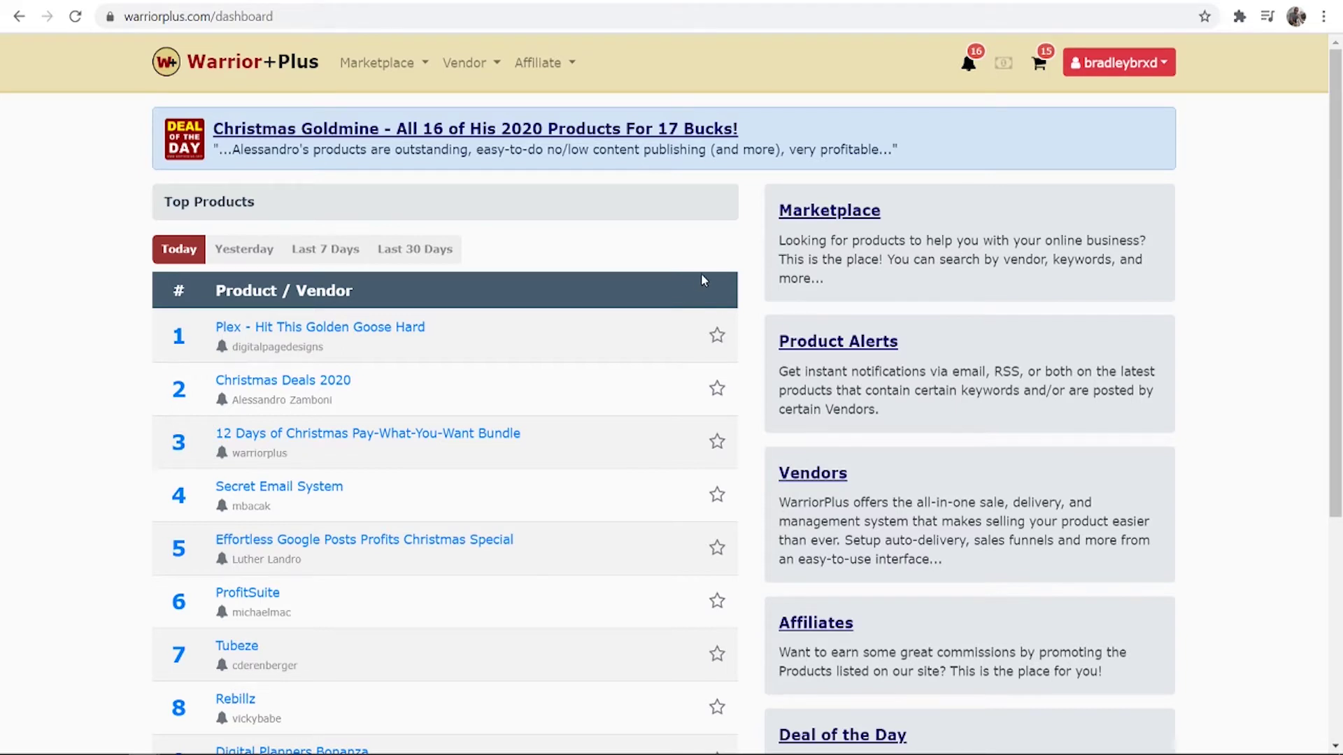
left_click(1141, 65)
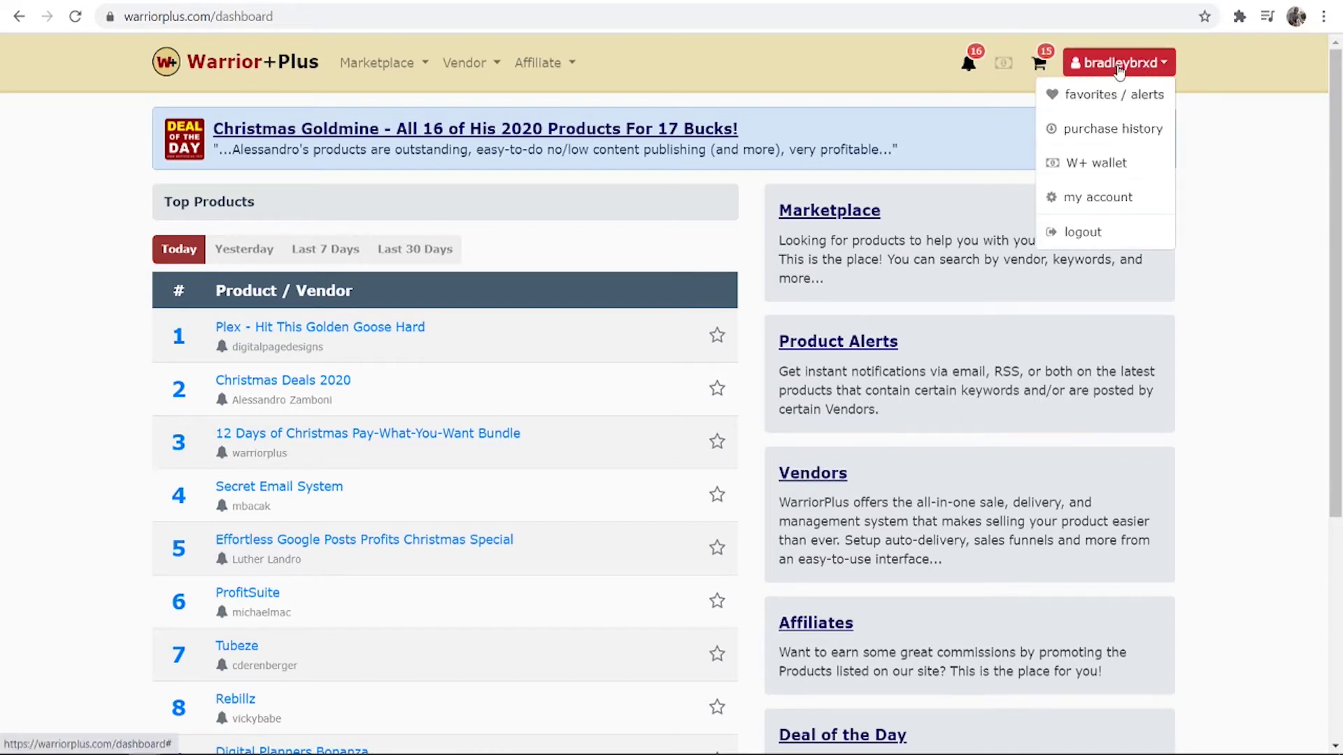
left_click(1092, 202)
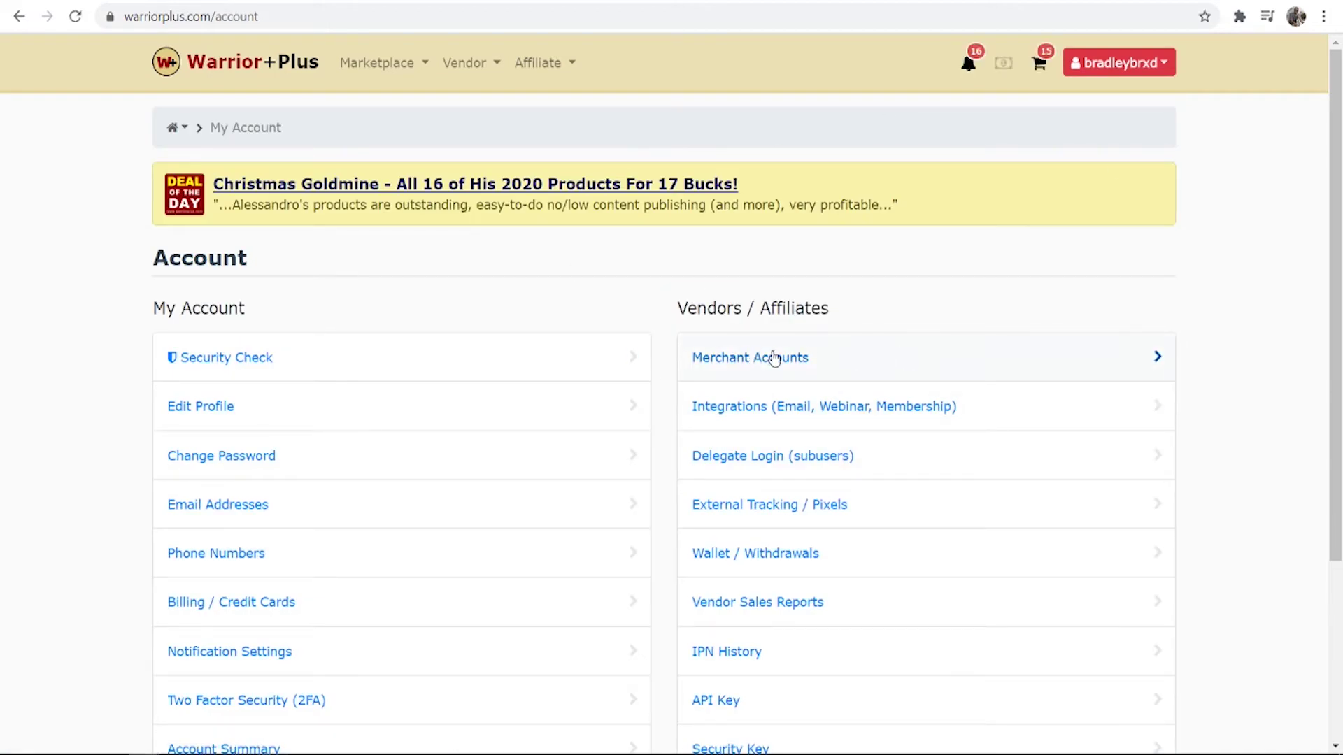
- Open Merchant Accounts and view the New Account options: PayPal, Stripe, bank account
left_click(854, 360)
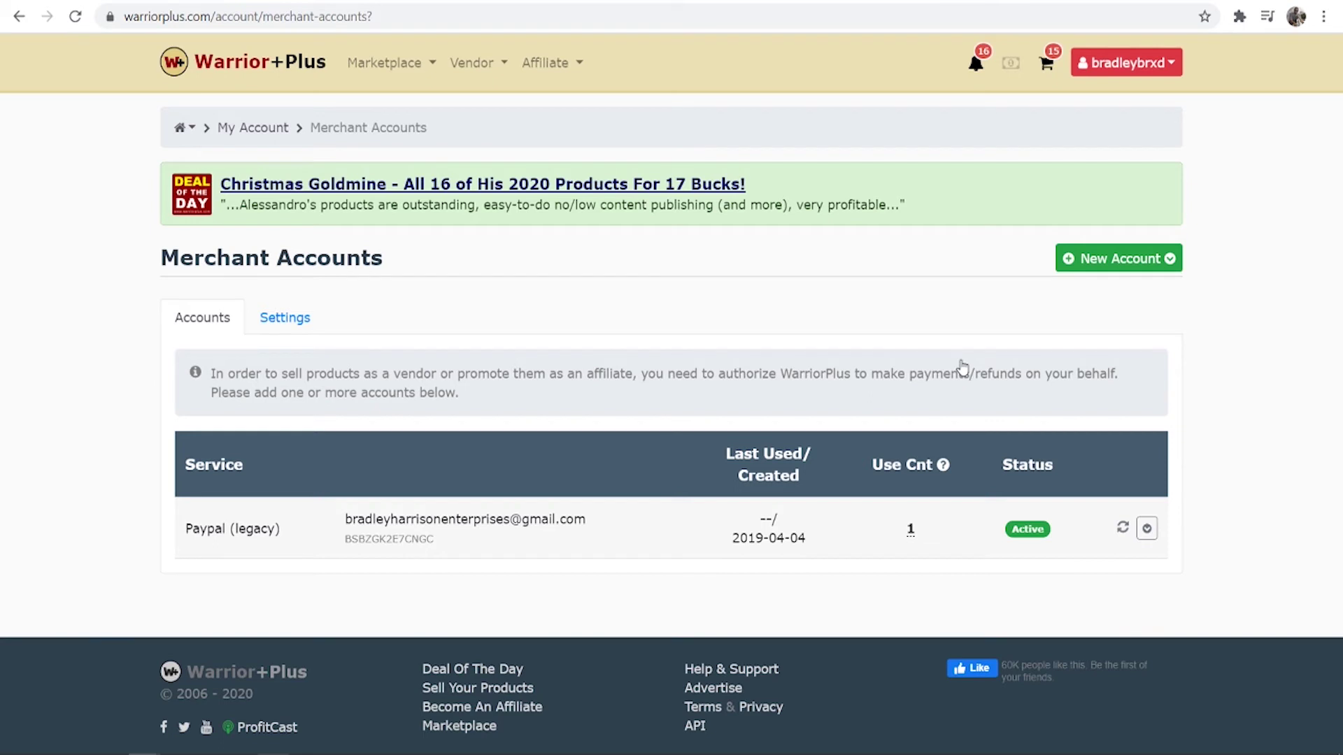
left_click(1089, 270)
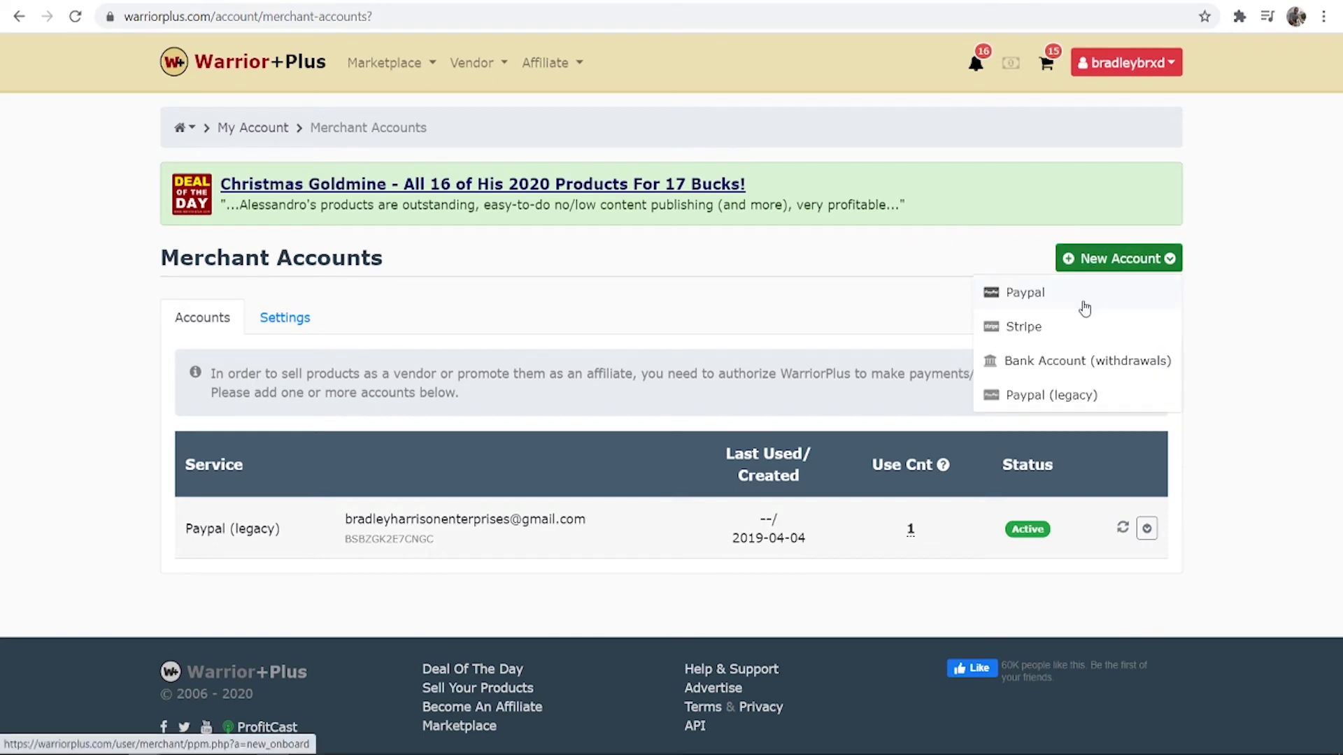